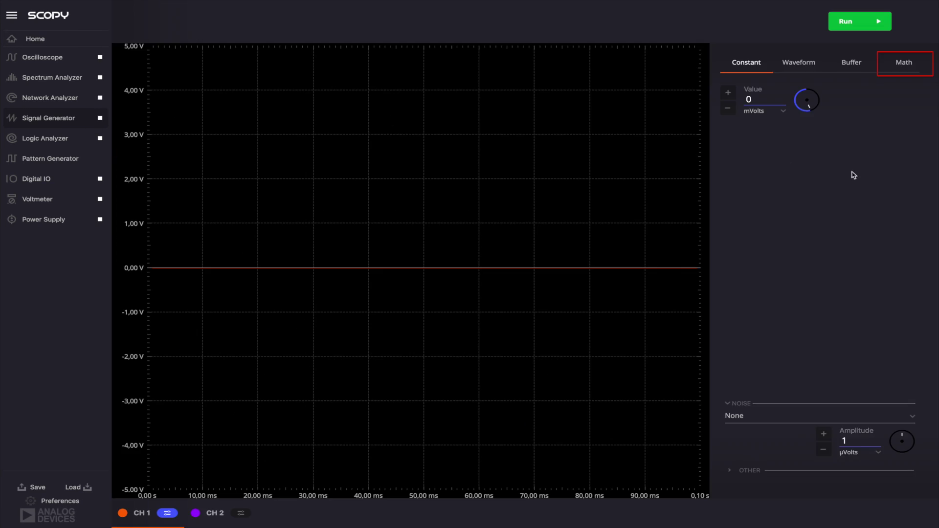
# Apply the pasted odd-harmonic sine-sum formula as channel 1's Math f(t) function
pyautogui.click(903, 63)
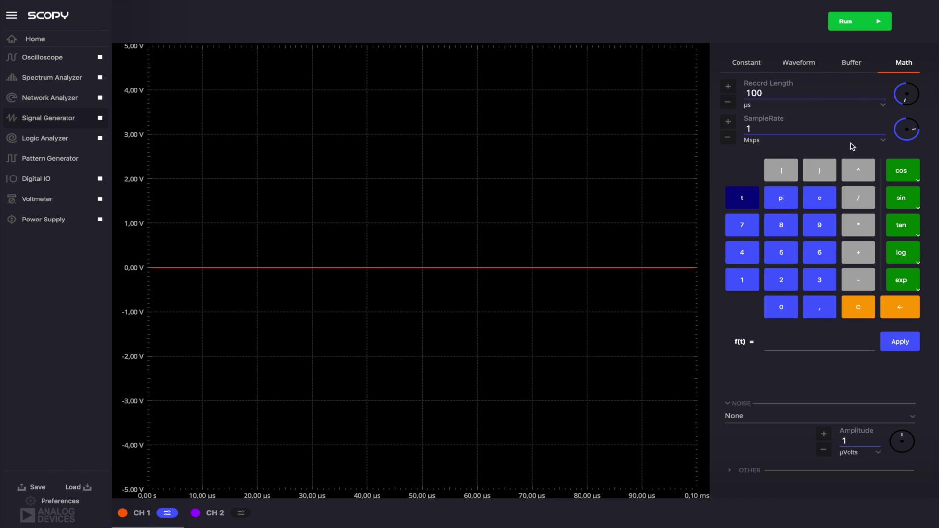
pyautogui.click(766, 345)
pyautogui.write('sin(2*pi*1000*t)+sin(2*pi*3000*t)/3+sin(2*pi*5000*t)/5+sin(2*pi*7000*t)/ 7+sin(2*pi*9000*t)/9')
pyautogui.click(907, 342)
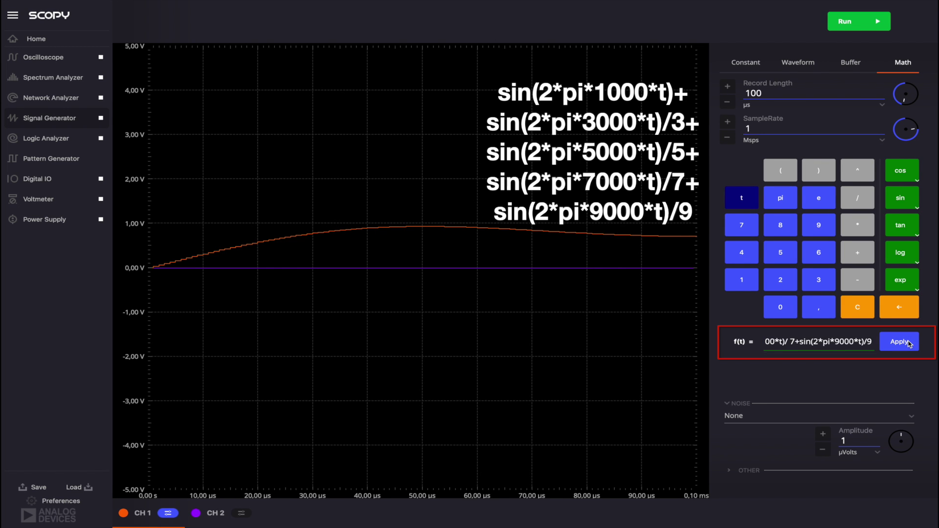
# Set channel 1's record length to 1 ms and sample rate to 75 Msps
pyautogui.doubleClick(793, 93)
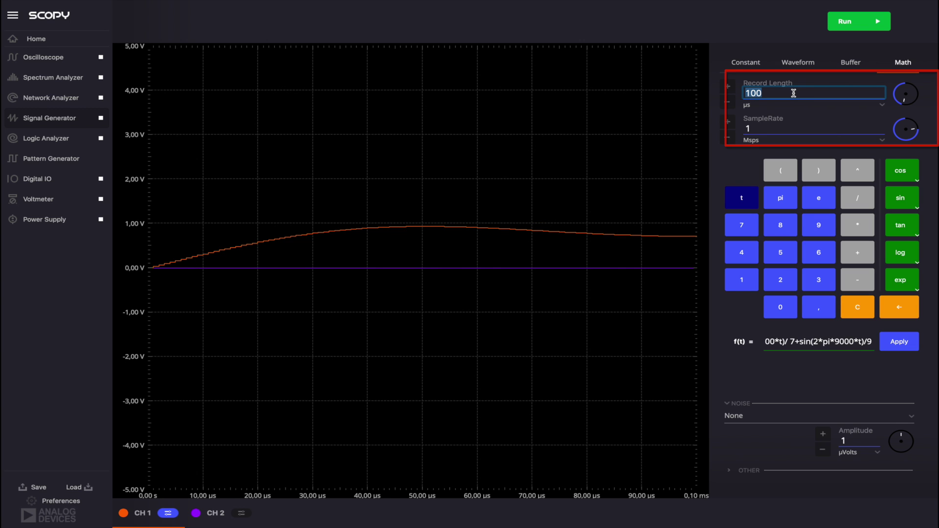
pyautogui.write('1ms')
pyautogui.press('Return')
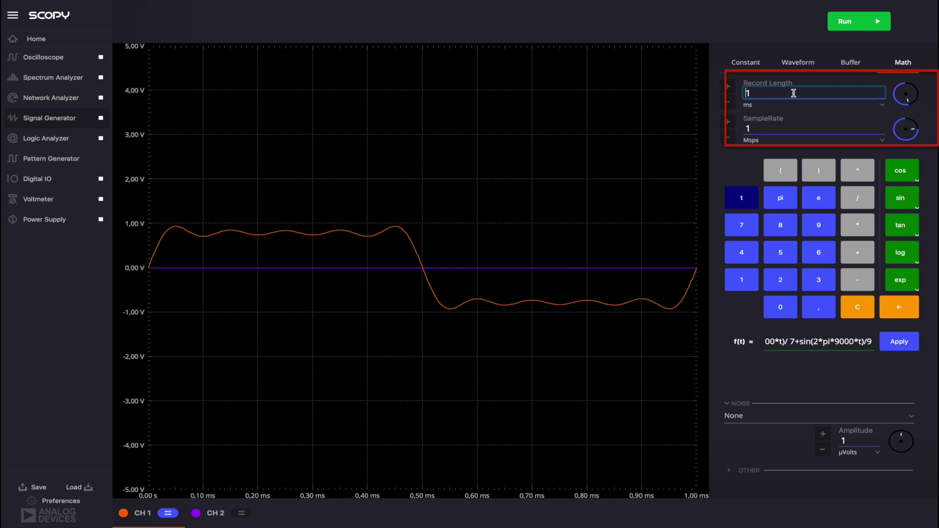
pyautogui.click(748, 128)
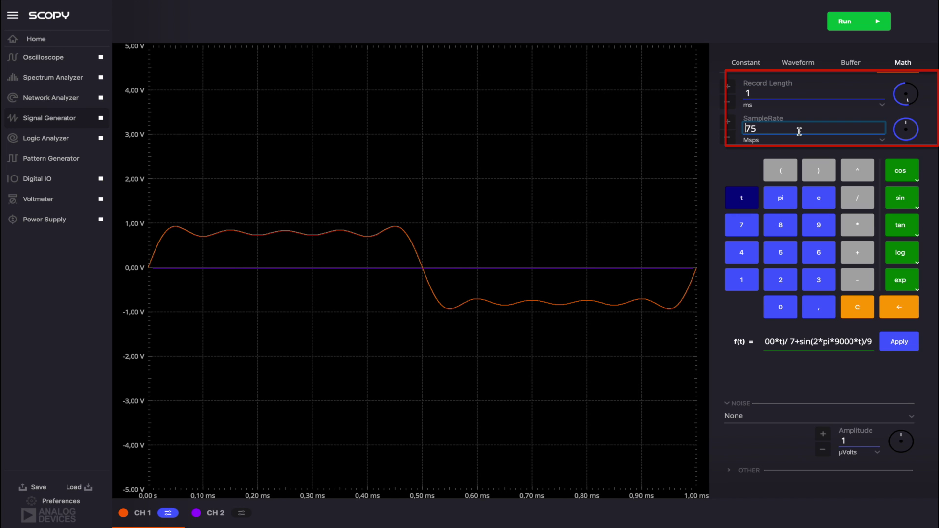
pyautogui.click(724, 165)
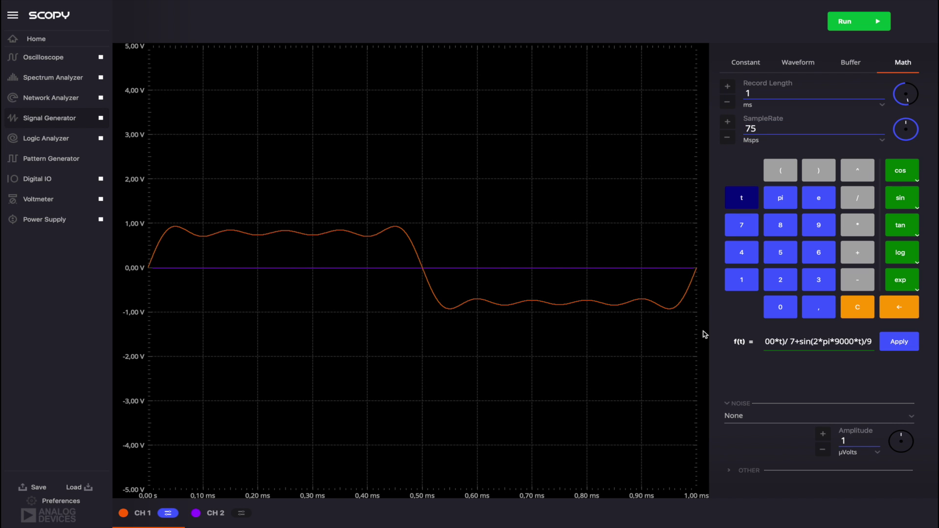
# Switch channel 2 to a Square waveform and lower its amplitude to 2 Vpp
pyautogui.click(243, 515)
pyautogui.click(800, 65)
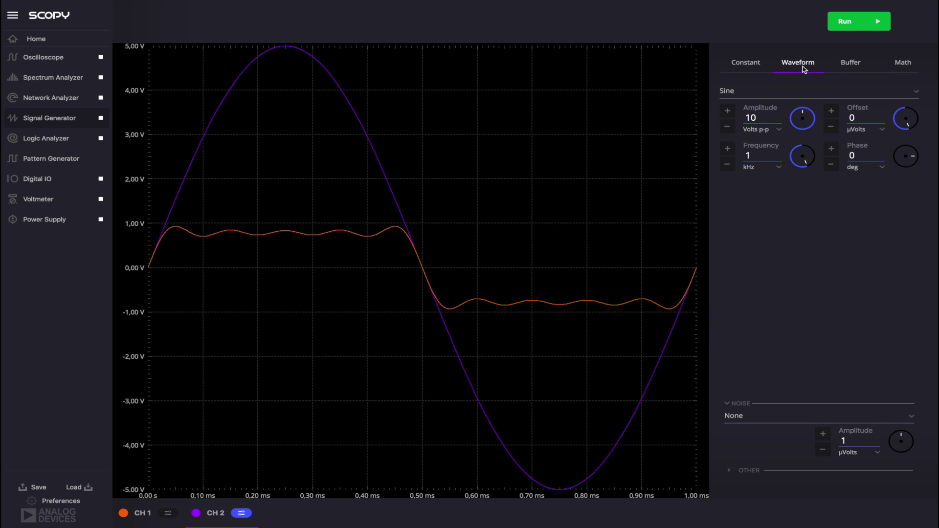
pyautogui.click(765, 96)
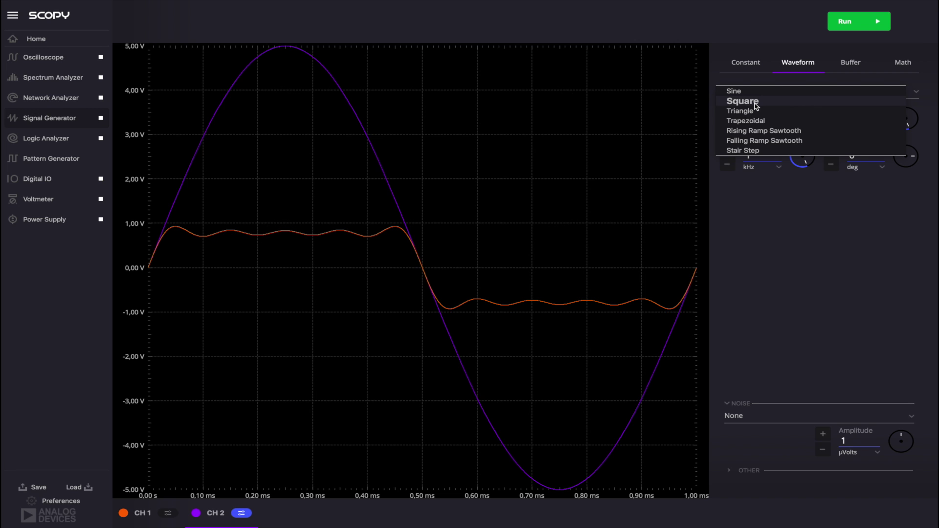
pyautogui.click(756, 106)
pyautogui.click(727, 126)
pyautogui.click(727, 126)
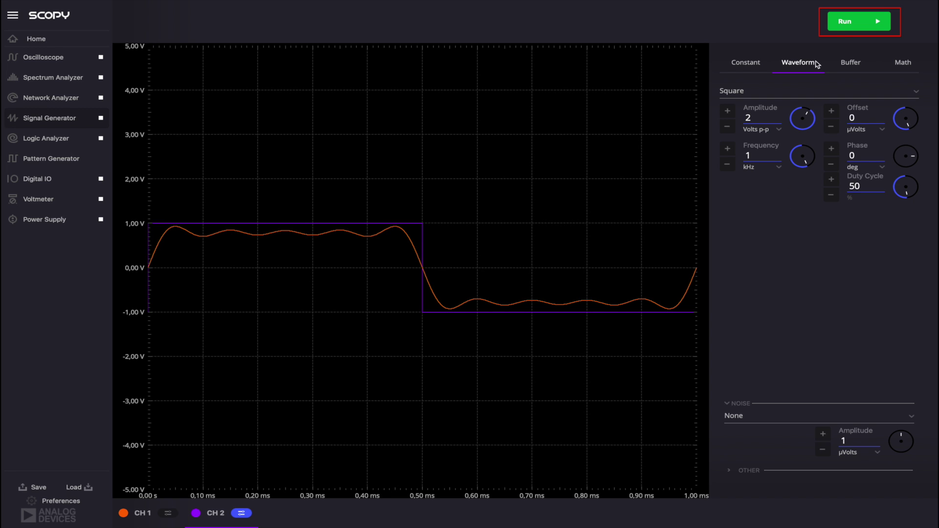
# Run the signal generator, then capture a single CH 1 and CH 2 spectrum in the Spectrum Analyzer
pyautogui.click(845, 24)
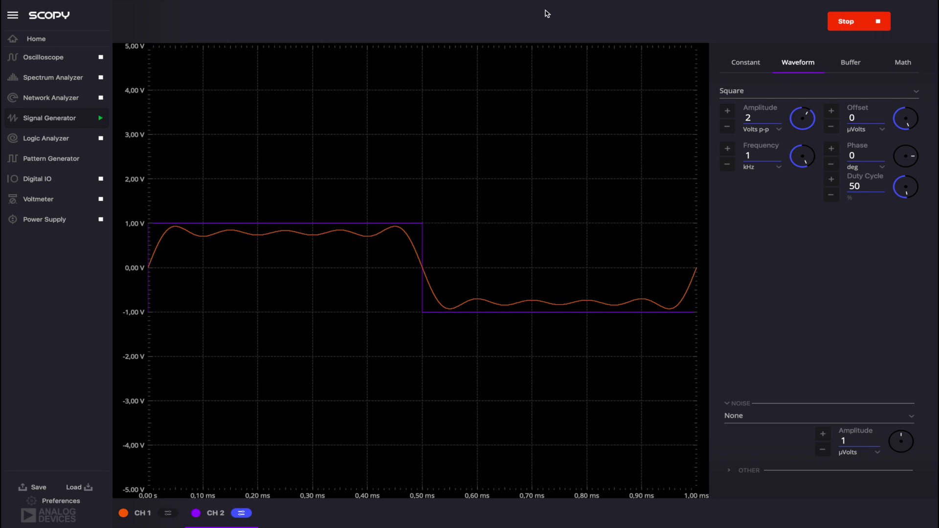
pyautogui.click(53, 77)
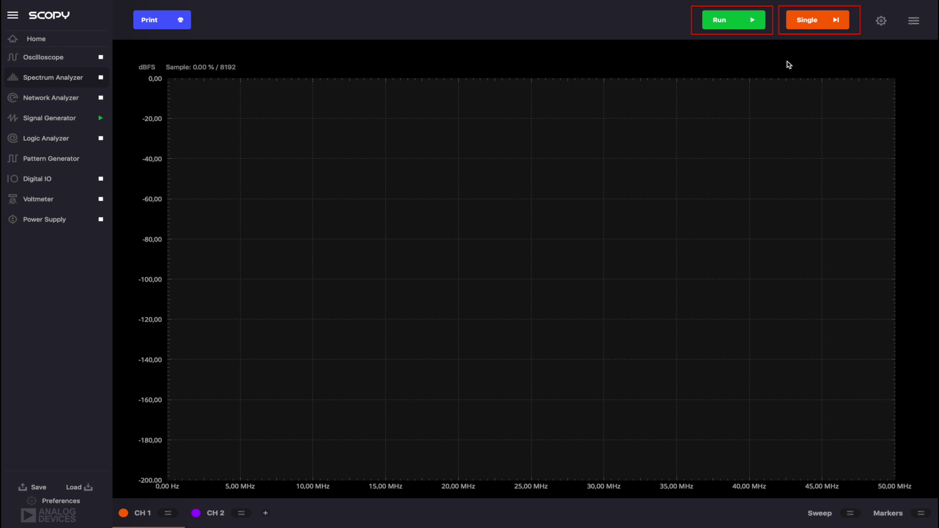
pyautogui.click(810, 24)
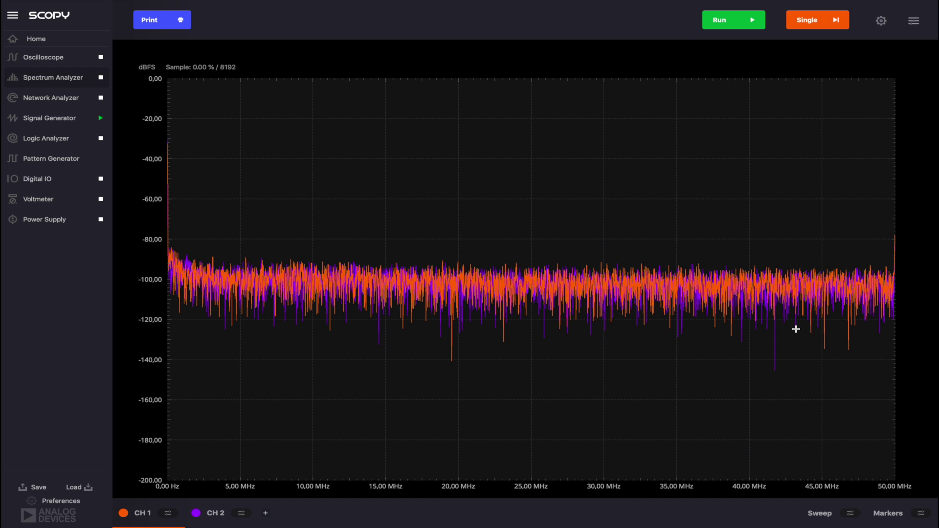
# In Sweep settings, keep dBFS units and set resolution bandwidth to 6,10 kHz, giving 16384 samples
pyautogui.click(853, 515)
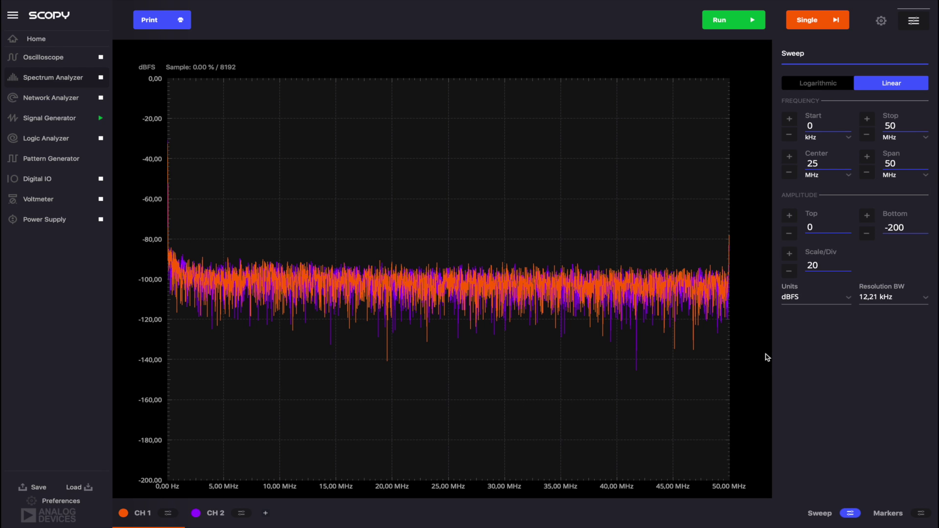
pyautogui.click(851, 301)
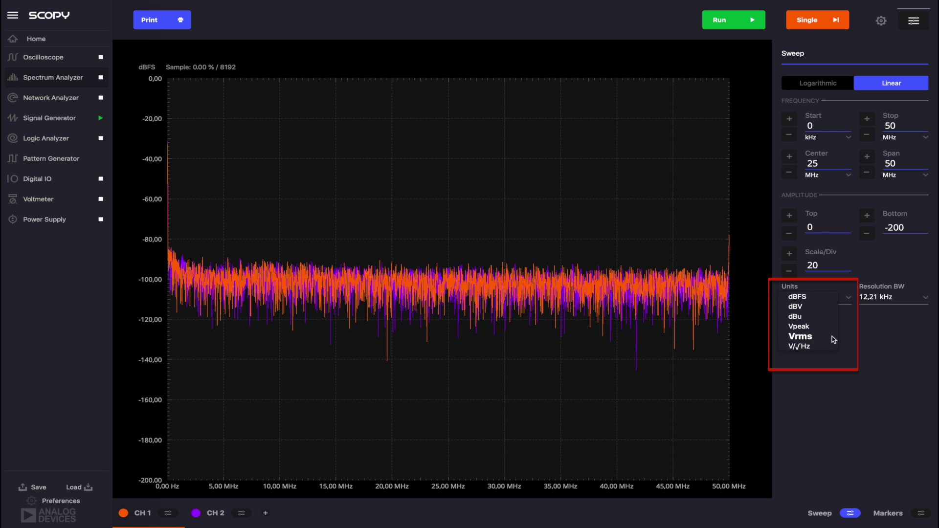
pyautogui.click(883, 346)
pyautogui.click(924, 299)
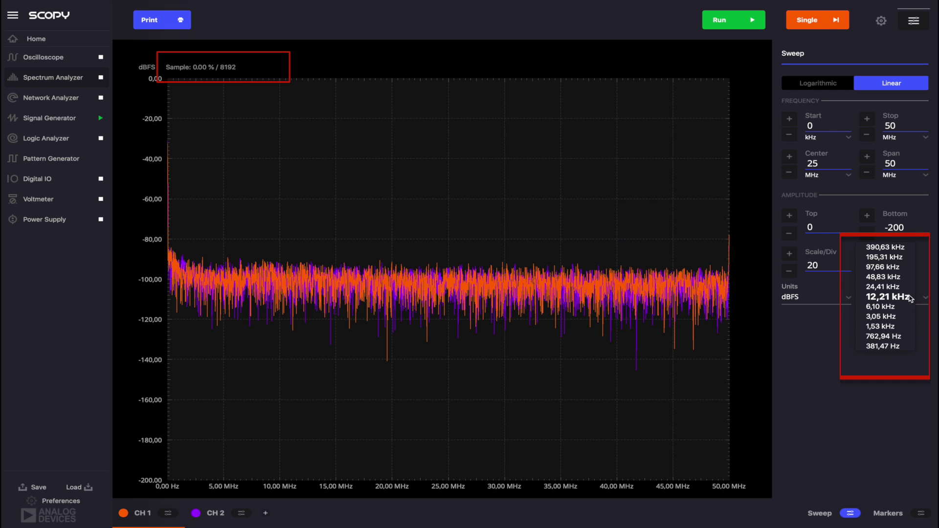
pyautogui.click(906, 290)
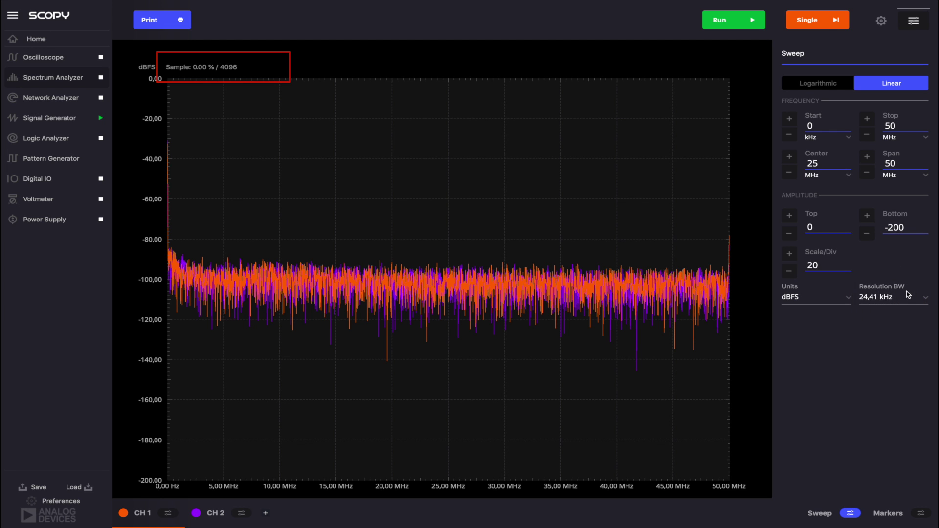
pyautogui.click(908, 303)
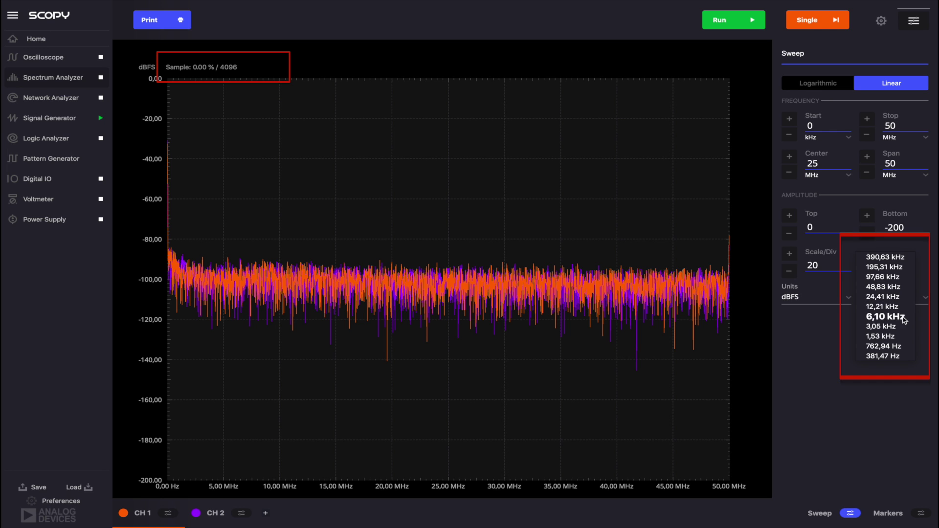
pyautogui.click(904, 317)
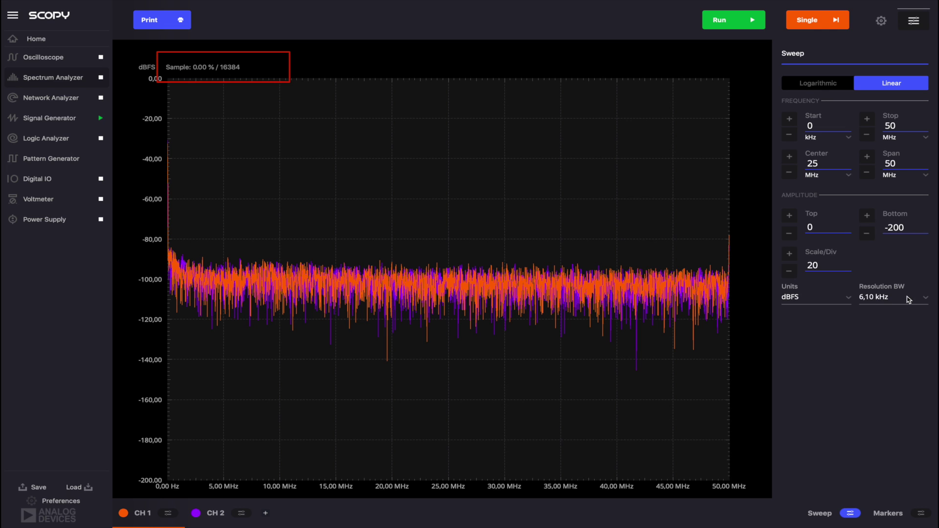
pyautogui.click(906, 299)
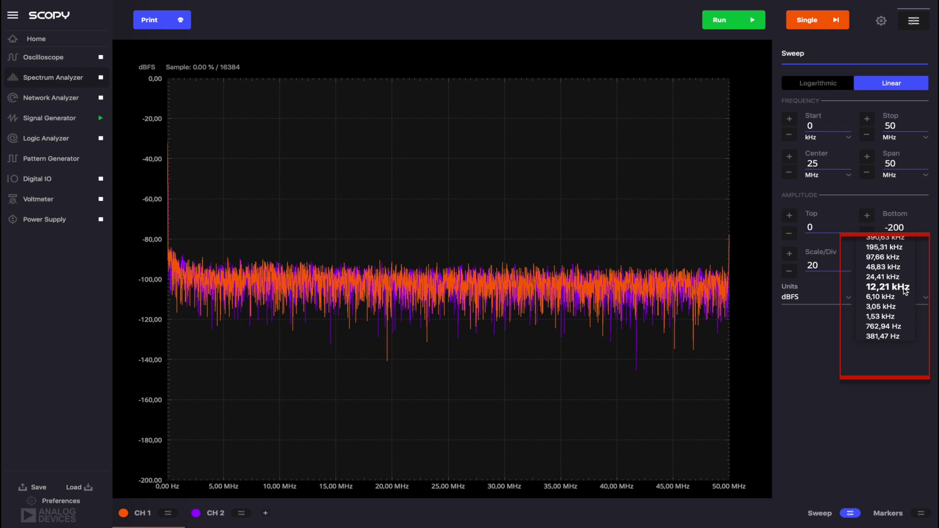
# Set resolution bandwidth to 12,21 kHz and the amplitude scale to 15 per division with Top 0 dBFS
pyautogui.click(887, 287)
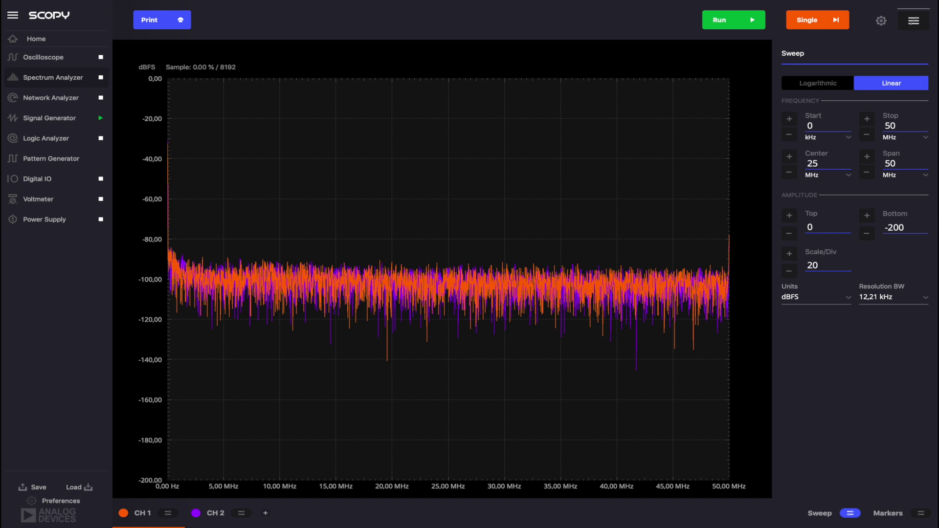
pyautogui.doubleClick(822, 265)
pyautogui.write('15')
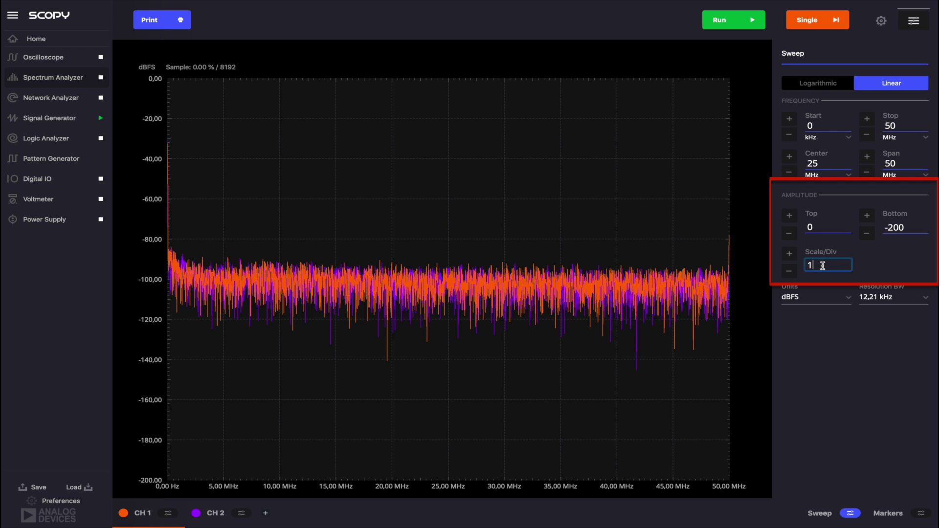
pyautogui.doubleClick(826, 227)
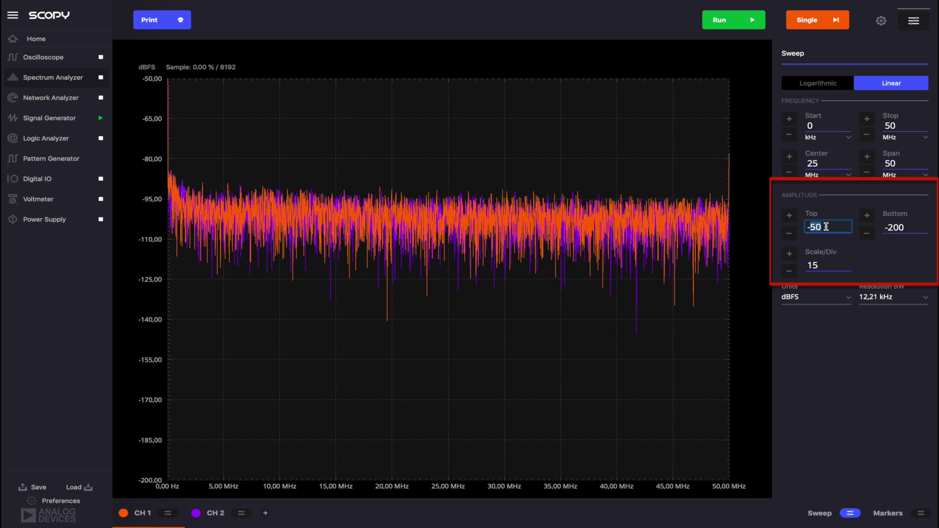
pyautogui.press('BackSpace')
pyautogui.write('0')
pyautogui.press('Return')
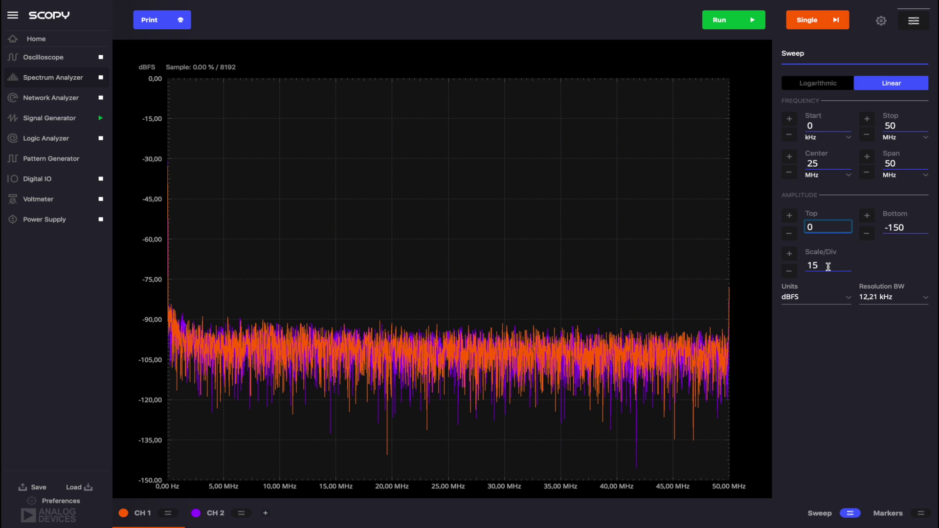
# Set the sweep stop frequency to 10 kHz
pyautogui.doubleClick(908, 123)
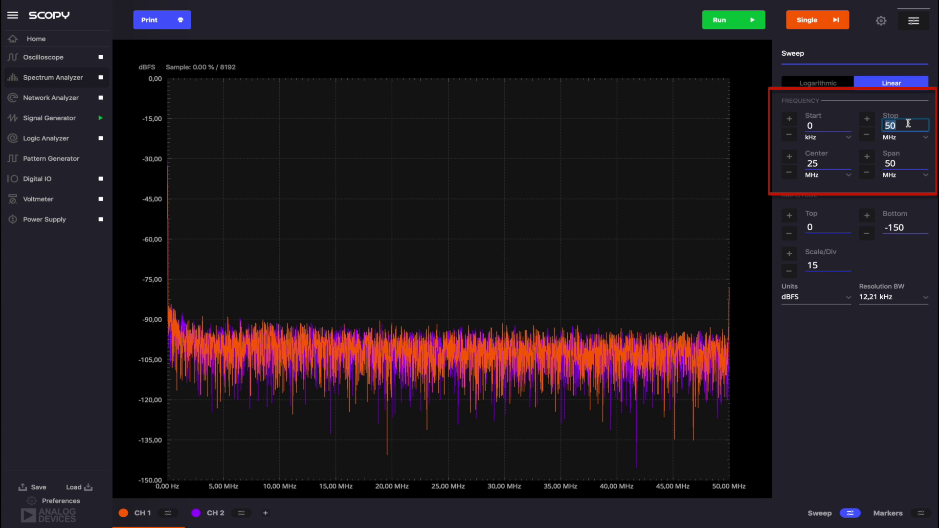
pyautogui.write('10k')
pyautogui.press('Return')
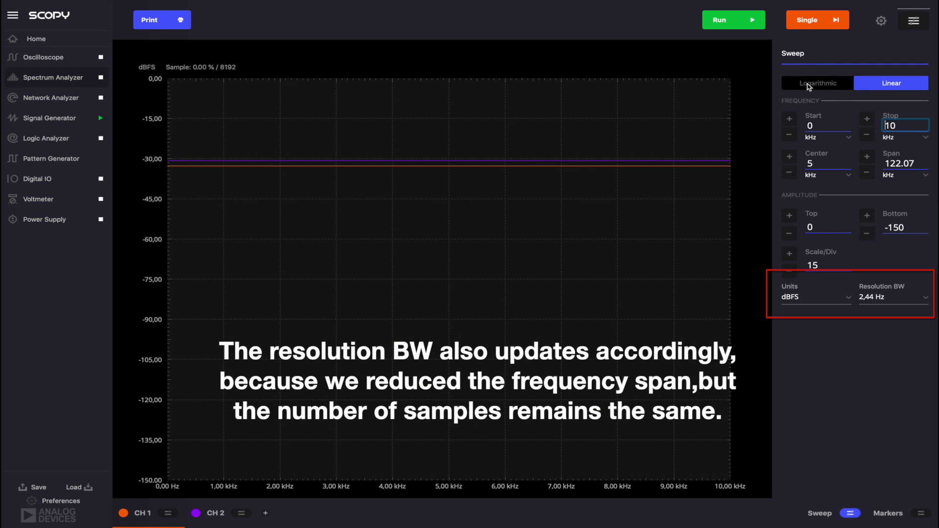
# Acquire once, disable CH 2, and re-acquire showing CH 1's peaks at 1, 3, 5, 7, 9 kHz
pyautogui.click(802, 22)
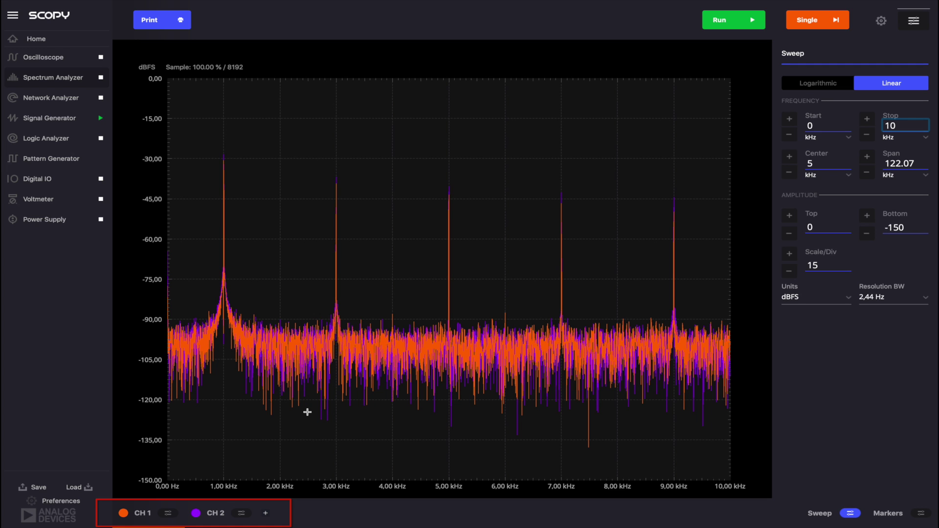
pyautogui.click(195, 514)
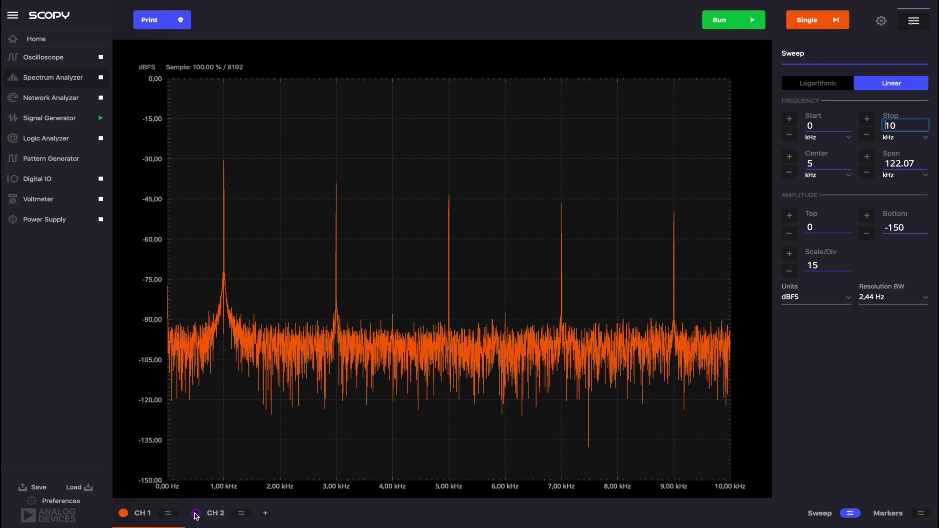
pyautogui.click(806, 22)
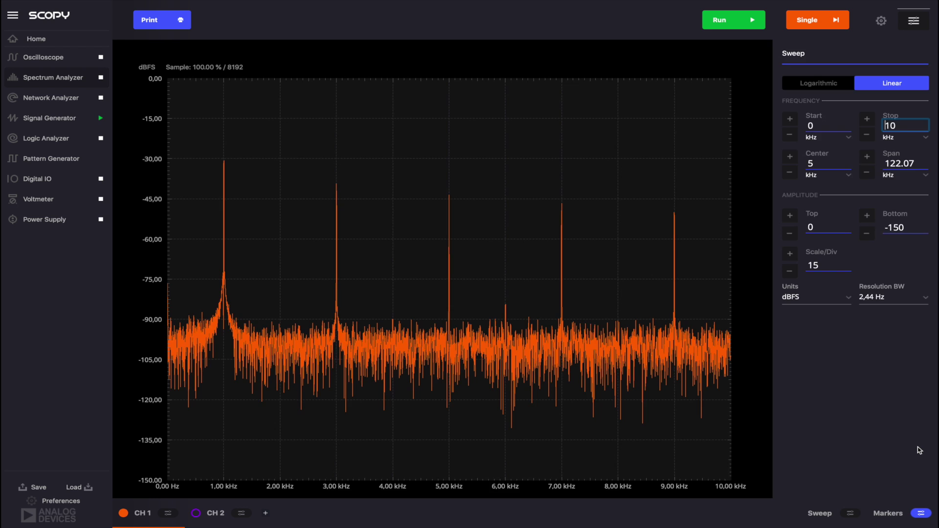
# Enable marker 1, landing on CH 1's 5 kHz peak at −43,440 dBFS
pyautogui.click(920, 513)
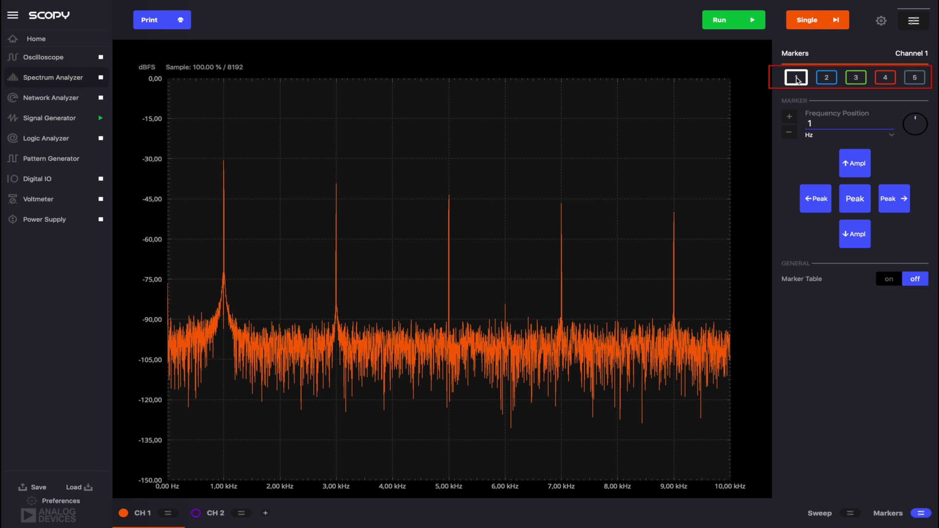
pyautogui.click(796, 77)
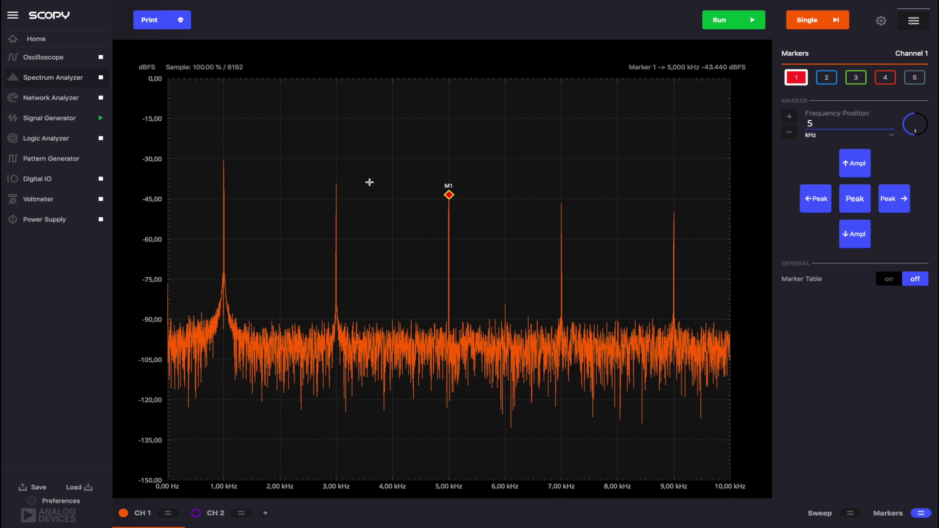
# Move marker 1 to a frequency position of 3 kHz
pyautogui.moveTo(369, 182); pyautogui.dragTo(334, 230)
pyautogui.click(837, 123)
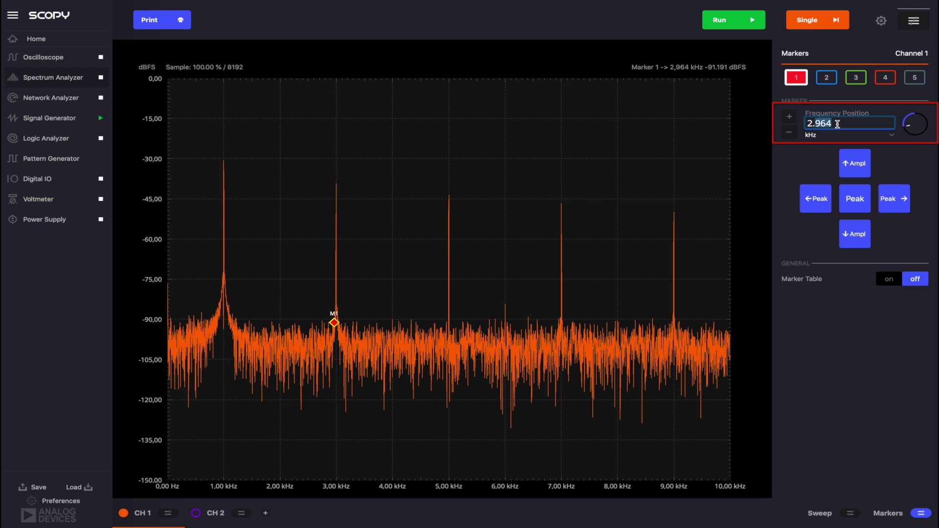
pyautogui.moveTo(837, 124); pyautogui.dragTo(805, 124)
pyautogui.write('3k')
pyautogui.press('Return')
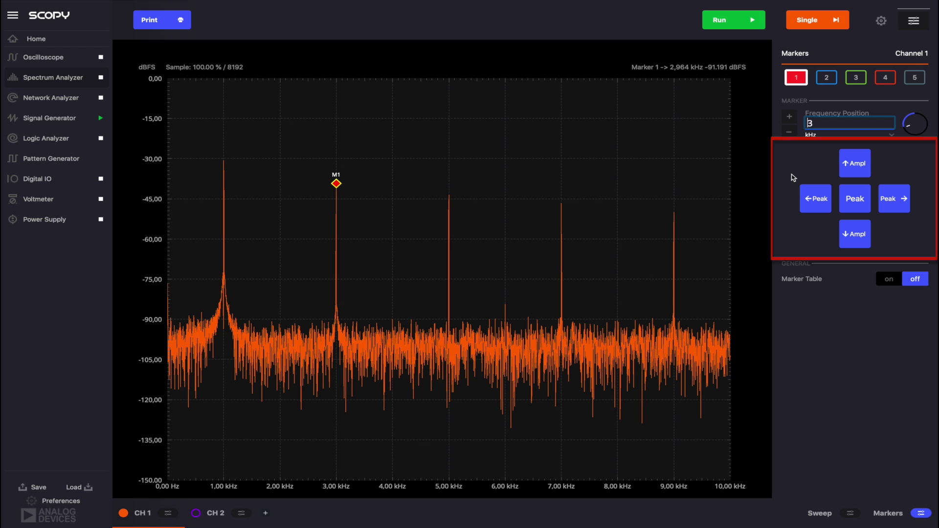
# Try the Peak, next-peak and amplitude-step buttons, ending on the 1,001 kHz peak at −30.640 dBFS
pyautogui.click(852, 204)
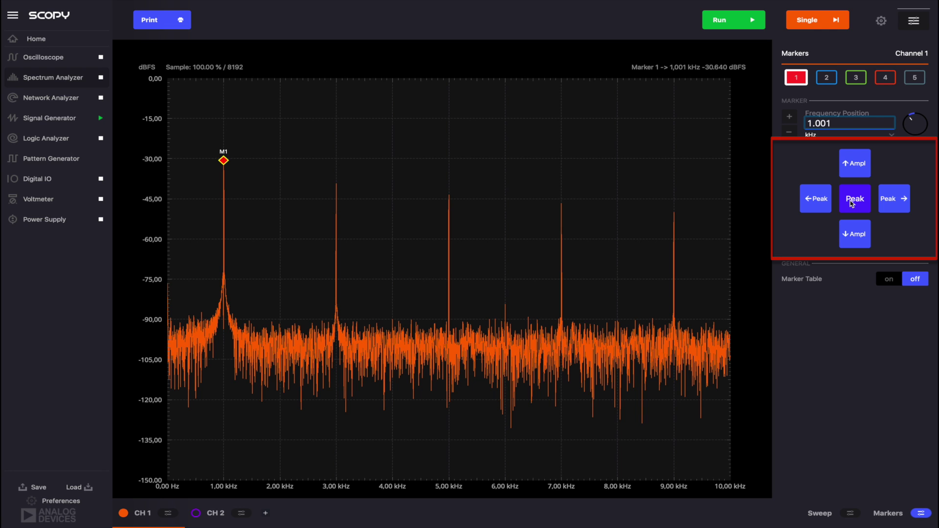
pyautogui.click(897, 206)
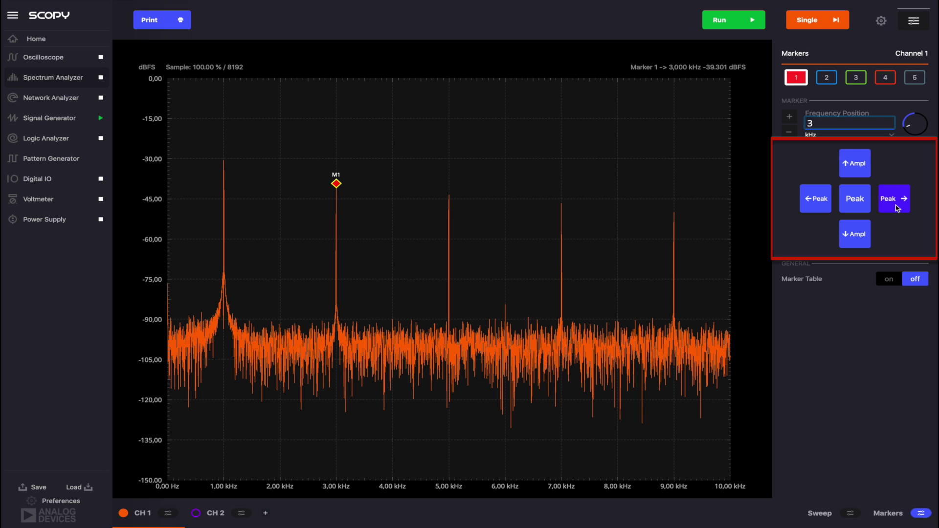
pyautogui.click(814, 200)
pyautogui.click(814, 200)
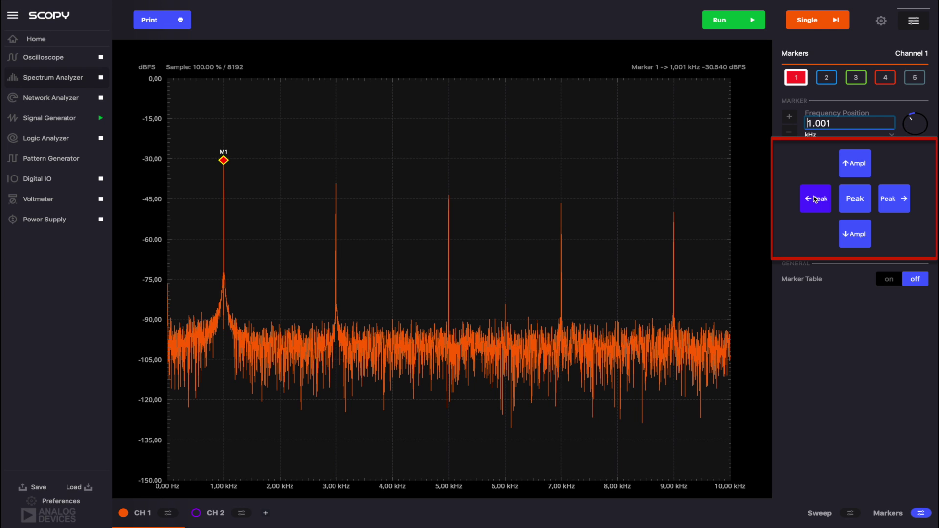
pyautogui.click(854, 234)
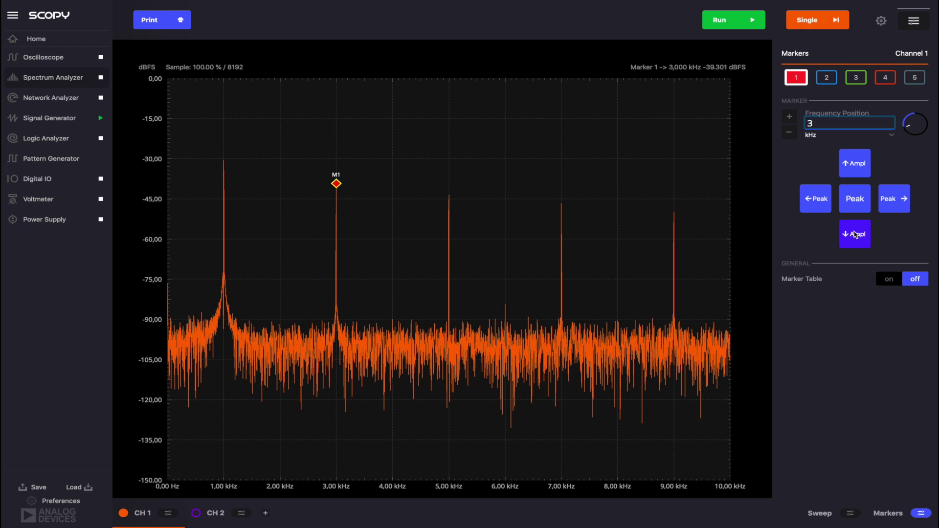
pyautogui.click(855, 234)
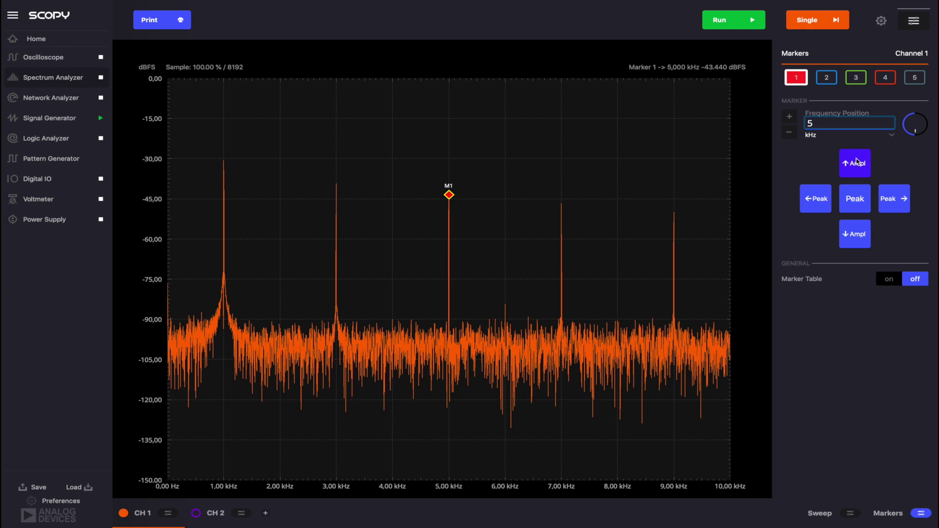
pyautogui.click(856, 163)
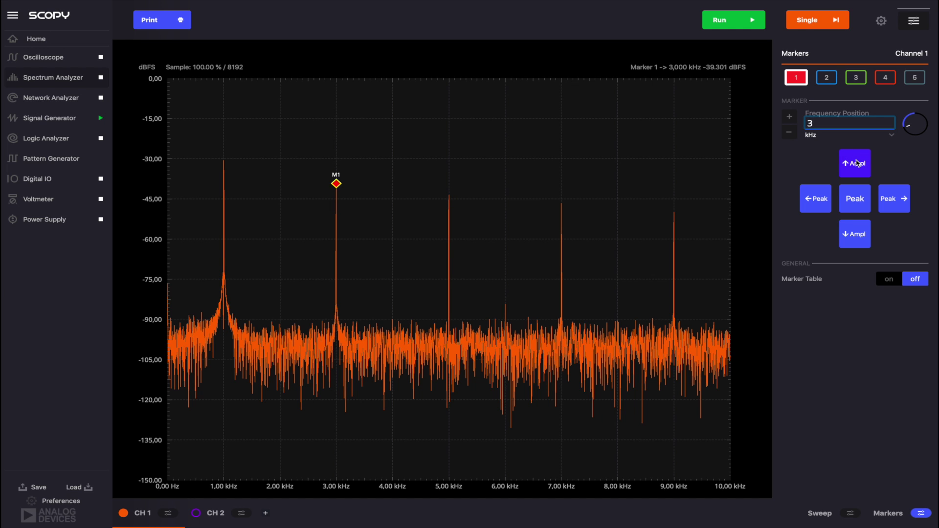
pyautogui.click(861, 204)
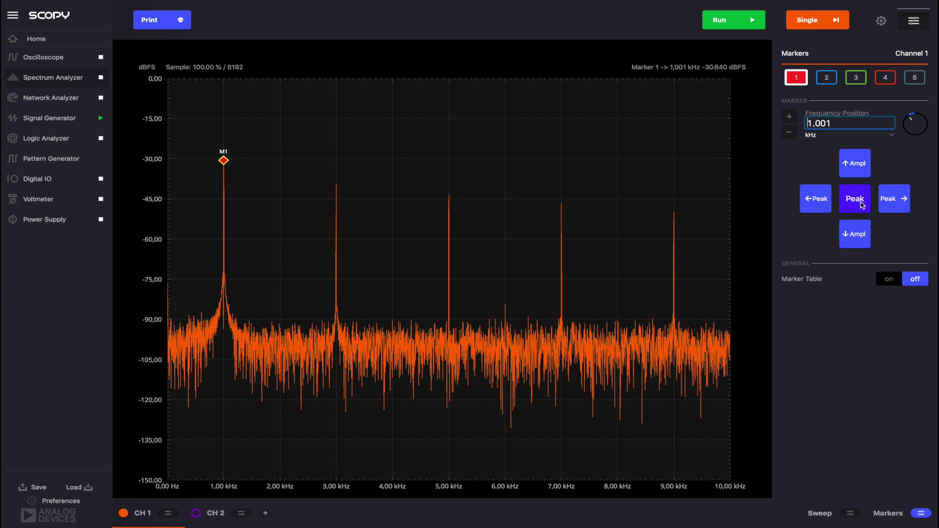
# Enable markers 2–5 on the 3, 5, 7 and 9 kHz peaks and turn on the marker table
pyautogui.click(827, 78)
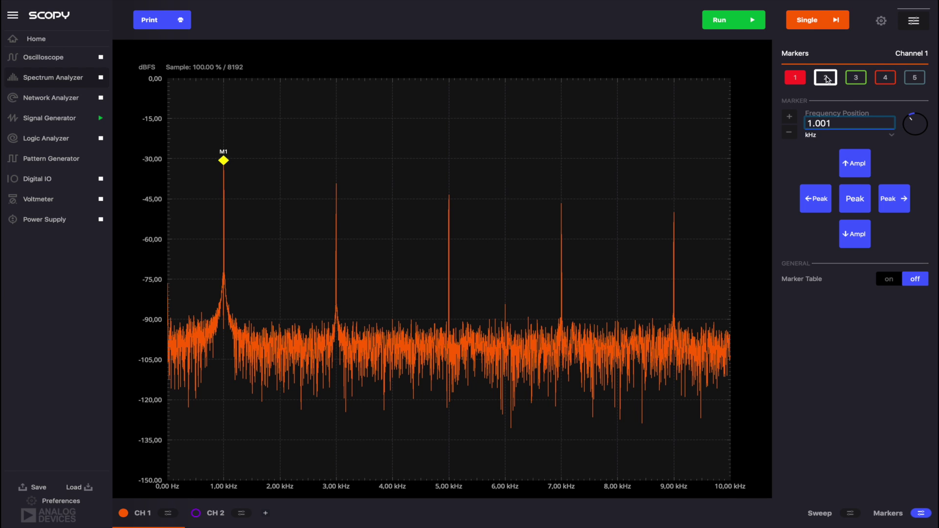
pyautogui.click(827, 79)
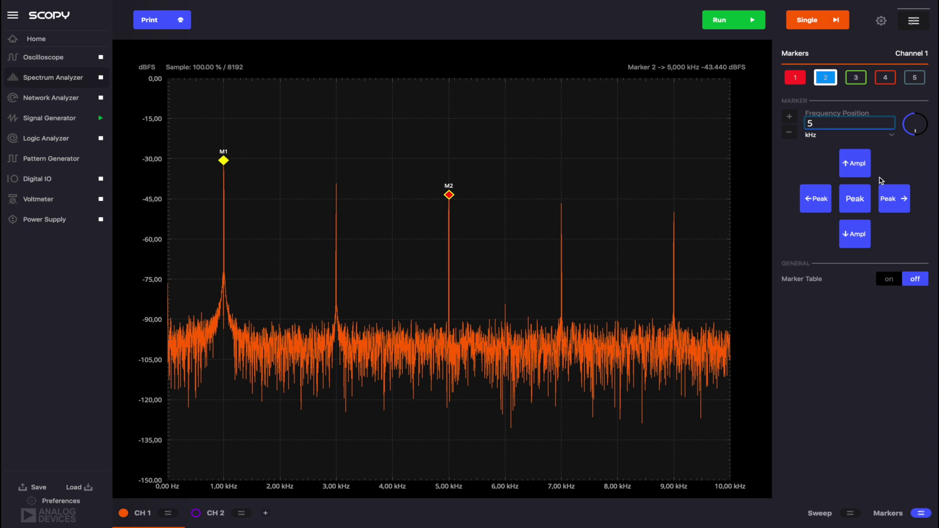
pyautogui.click(858, 166)
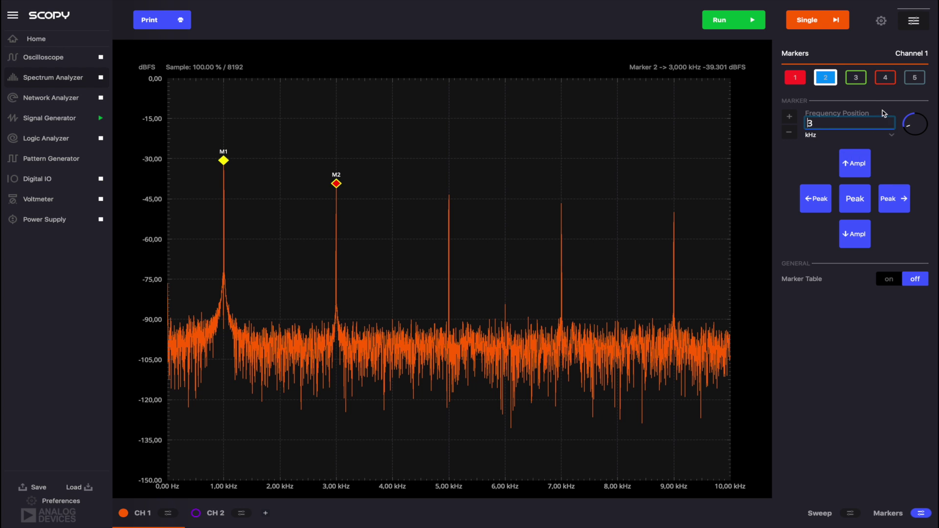
pyautogui.click(862, 78)
pyautogui.click(889, 81)
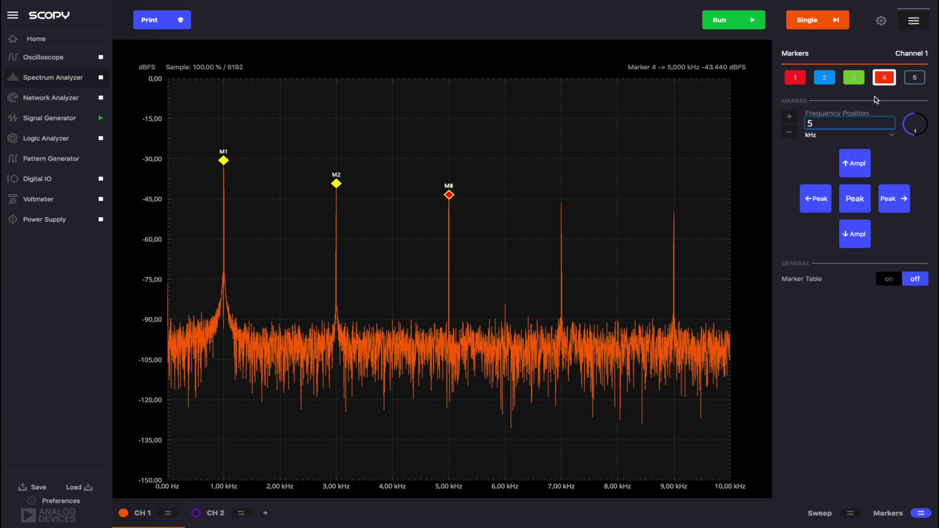
pyautogui.click(854, 239)
pyautogui.click(913, 77)
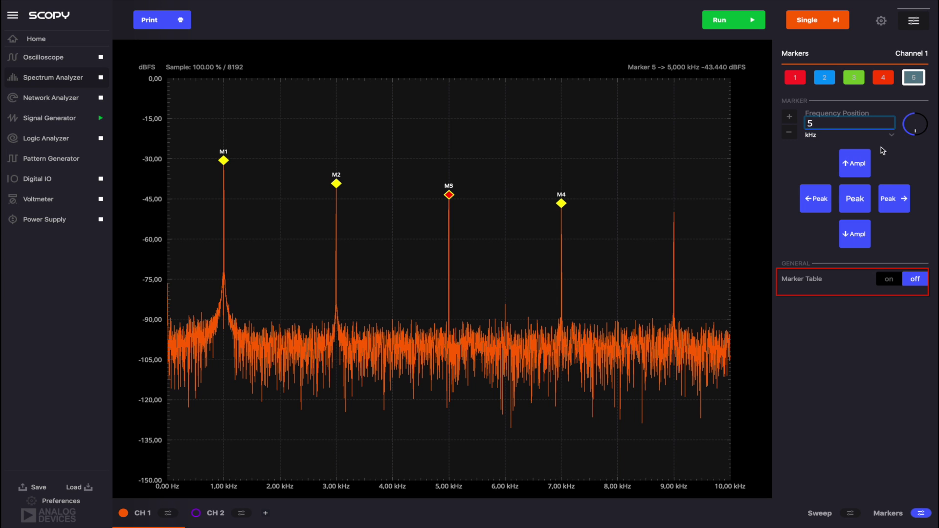
pyautogui.click(854, 236)
pyautogui.click(888, 280)
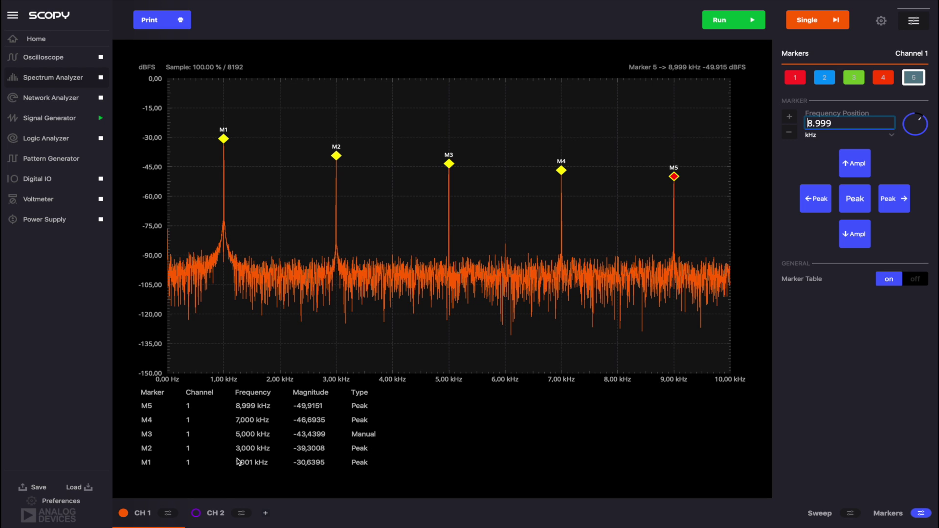
# Show CH 2 again, set the sweep stop to 100 kHz, and take a single acquisition
pyautogui.click(196, 513)
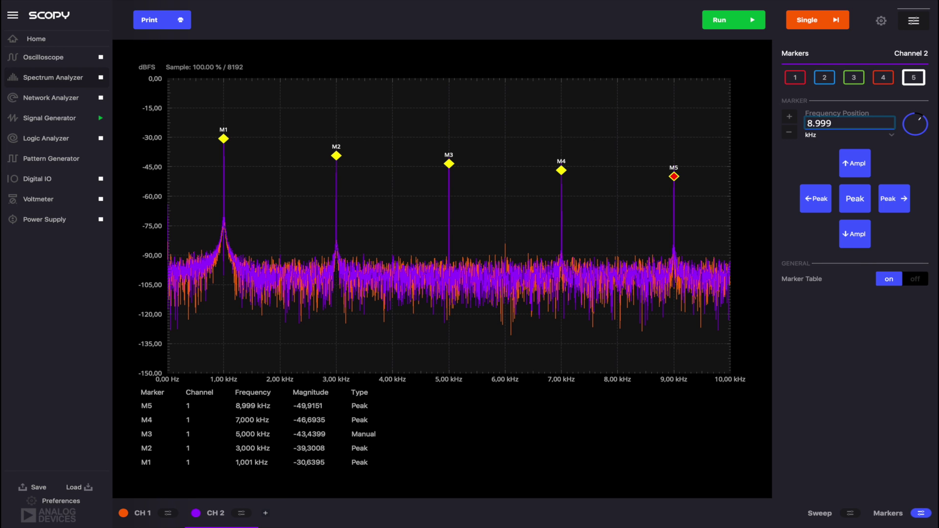
pyautogui.click(850, 514)
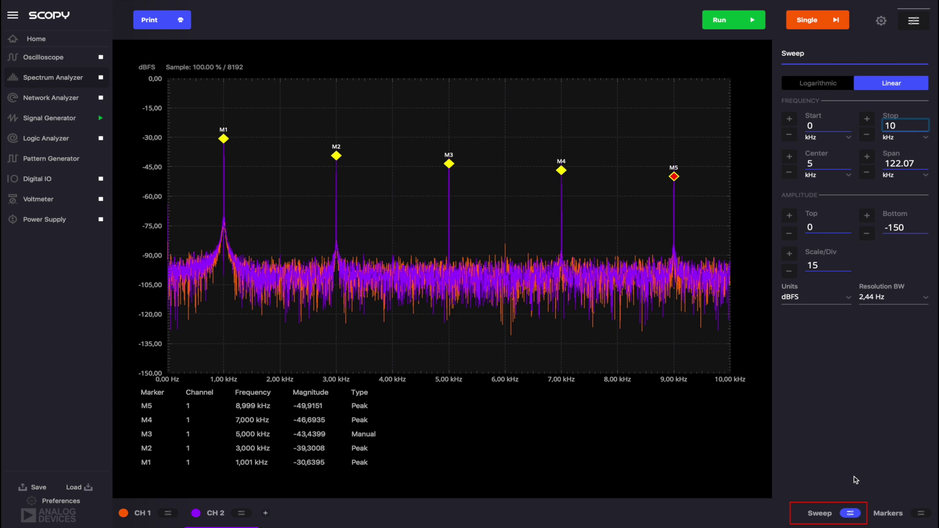
pyautogui.write('0')
pyautogui.press('Return')
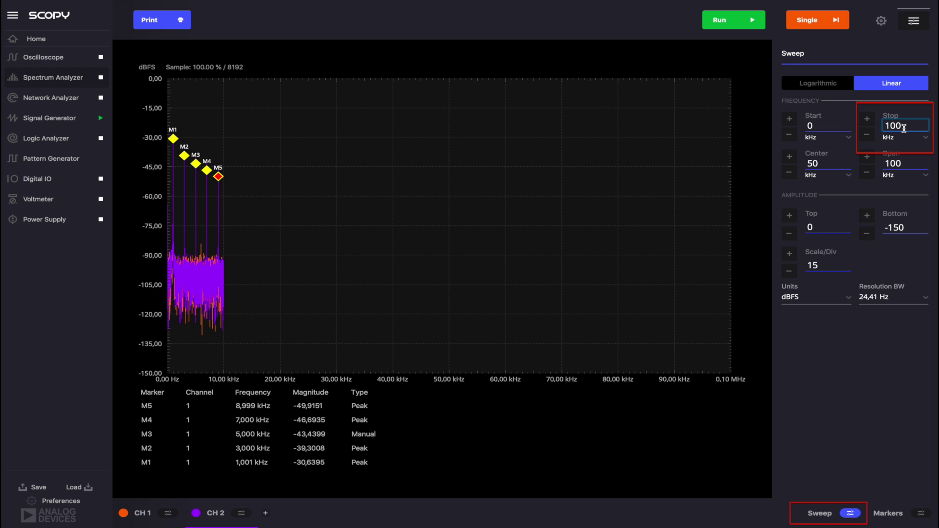
pyautogui.click(808, 22)
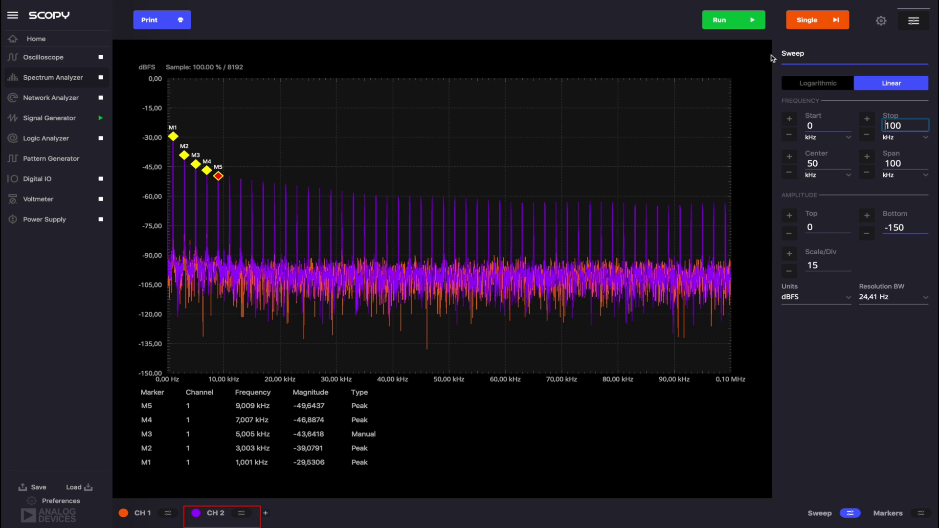
# Set Channel 2 averaging to Peak Hold Continous with a count of 100, then run continuously
pyautogui.click(924, 92)
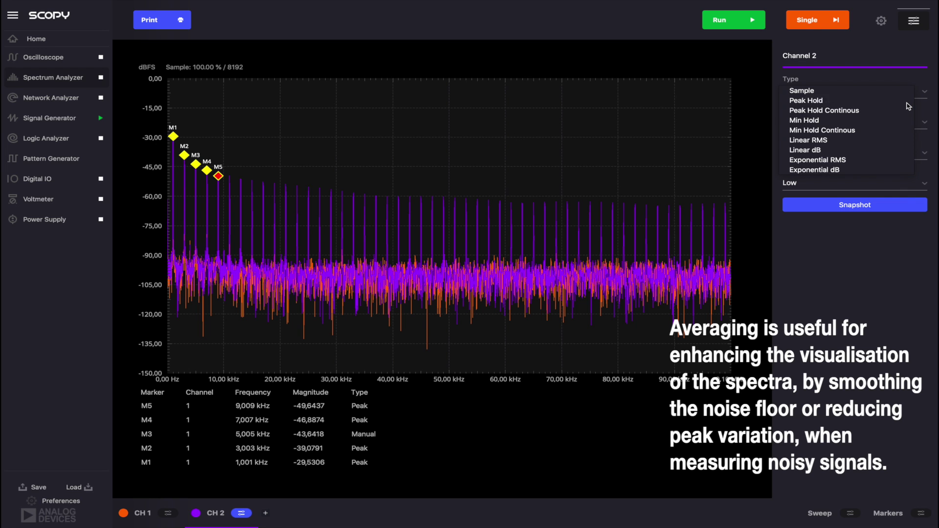
pyautogui.click(906, 104)
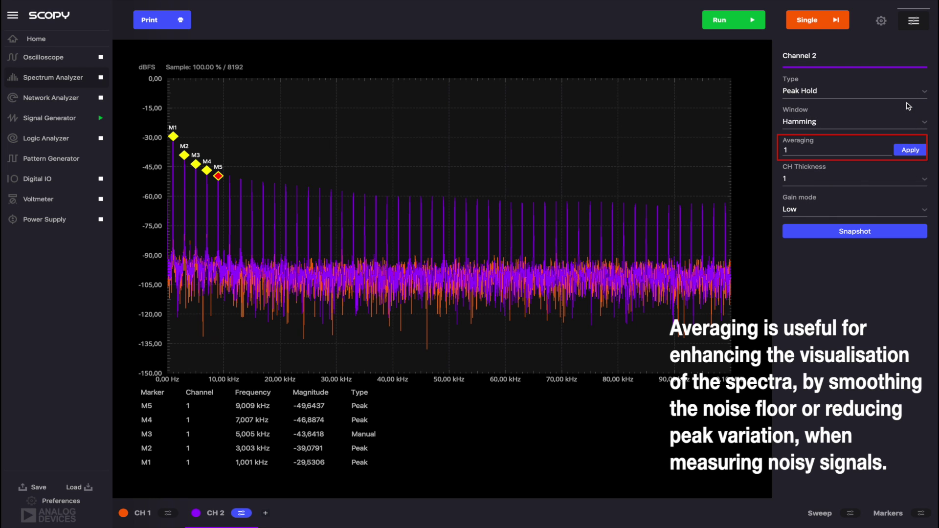
pyautogui.click(823, 150)
pyautogui.click(834, 92)
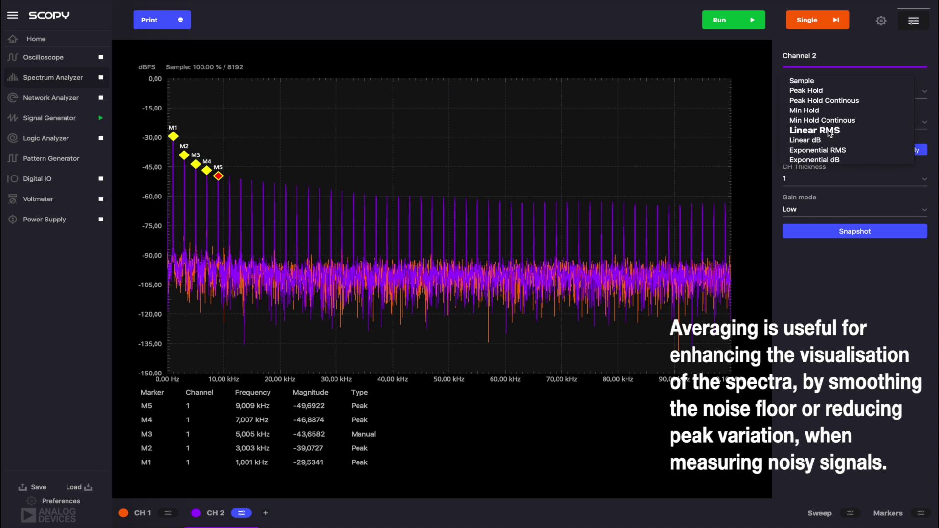
pyautogui.click(837, 103)
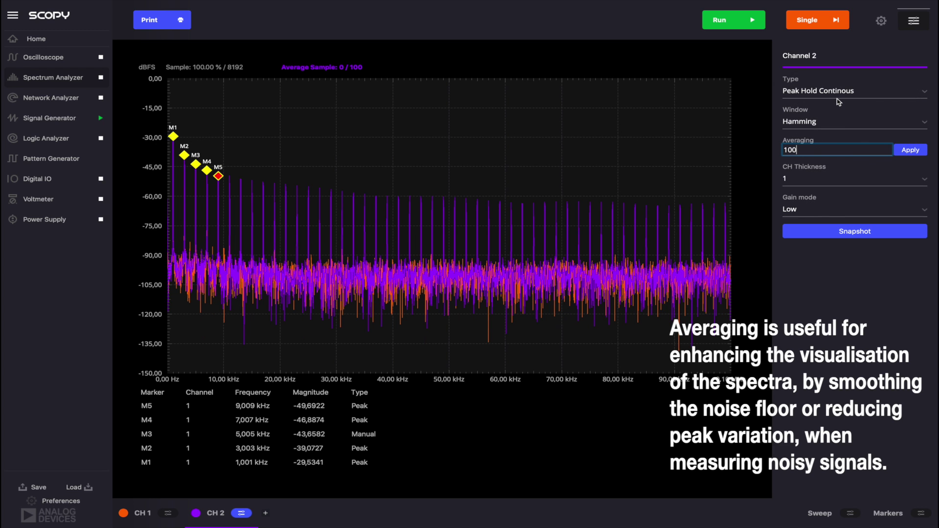
pyautogui.click(741, 25)
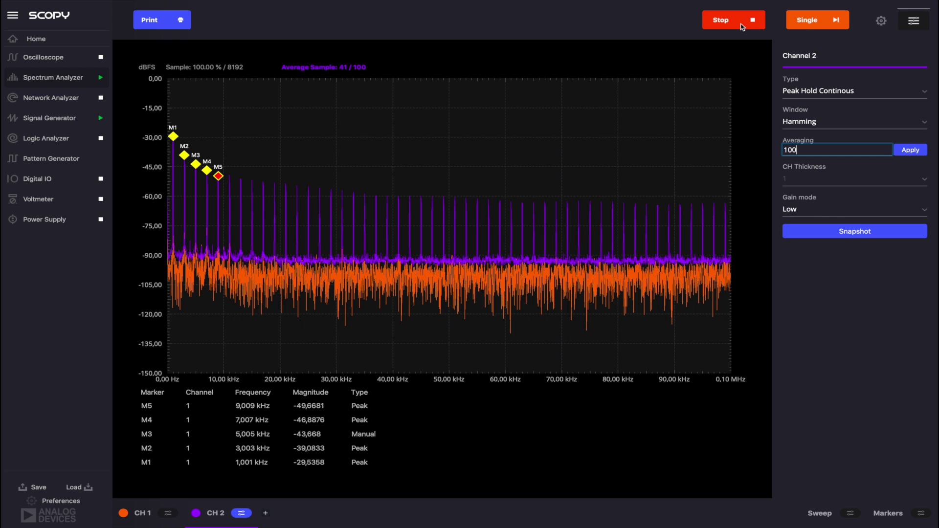
# Stop acquisition, change Channel 2 averaging type to Linear dB and turn History off
pyautogui.click(741, 26)
pyautogui.click(910, 97)
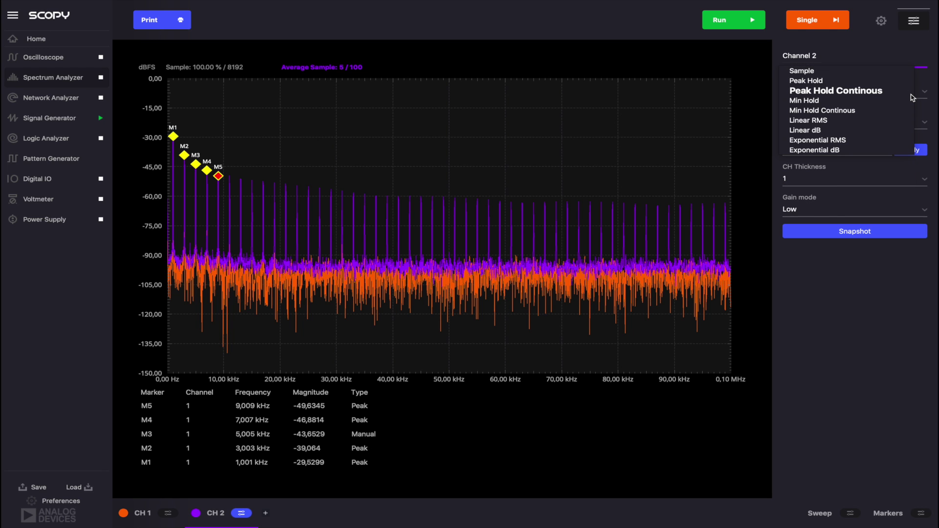
pyautogui.click(891, 130)
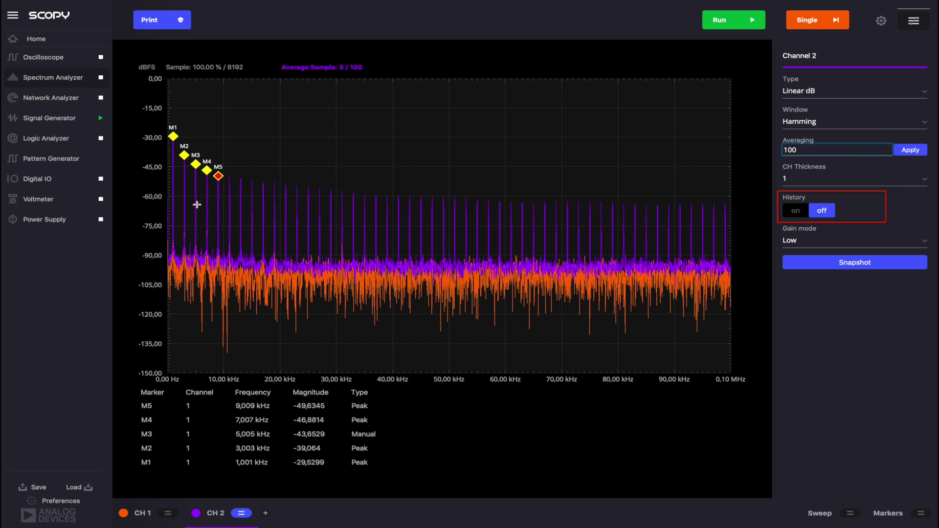
pyautogui.click(821, 210)
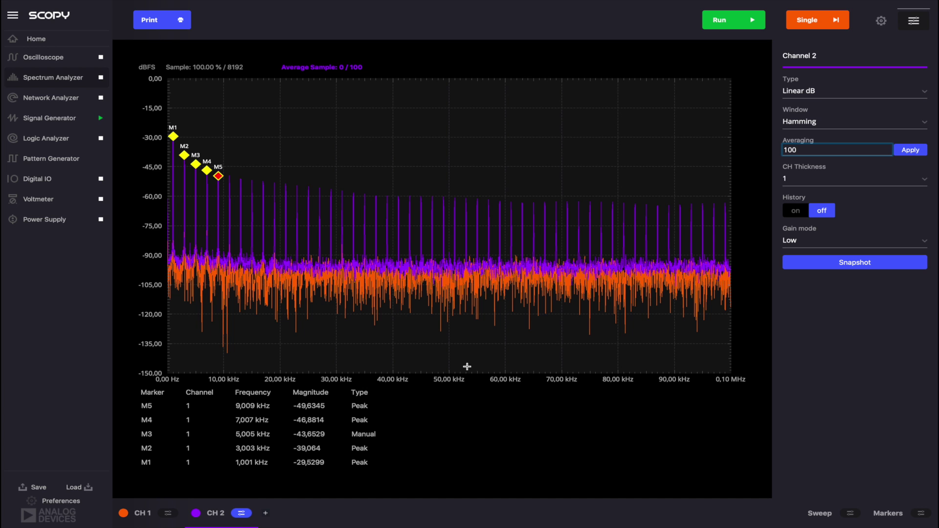
pyautogui.click(846, 123)
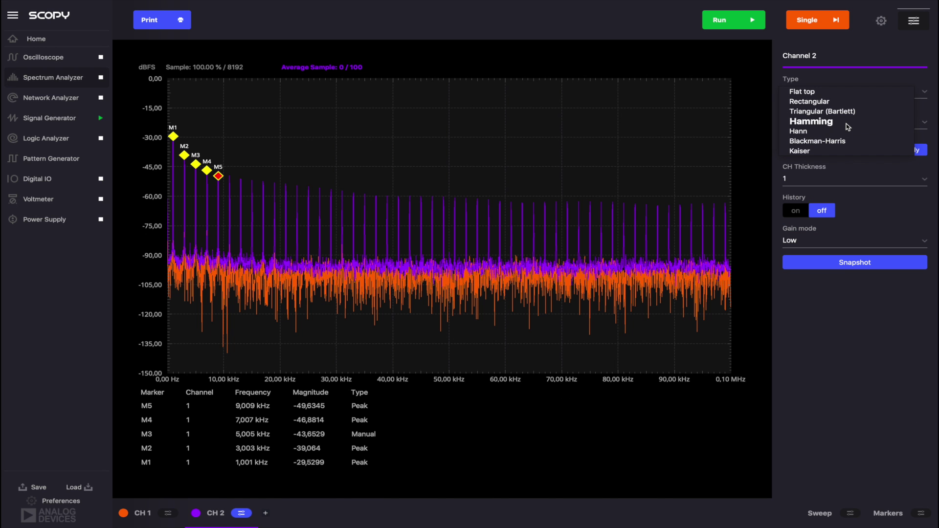
# Keep the Hamming window and Low gain mode, then take a REF 1 snapshot and delete it
pyautogui.click(867, 196)
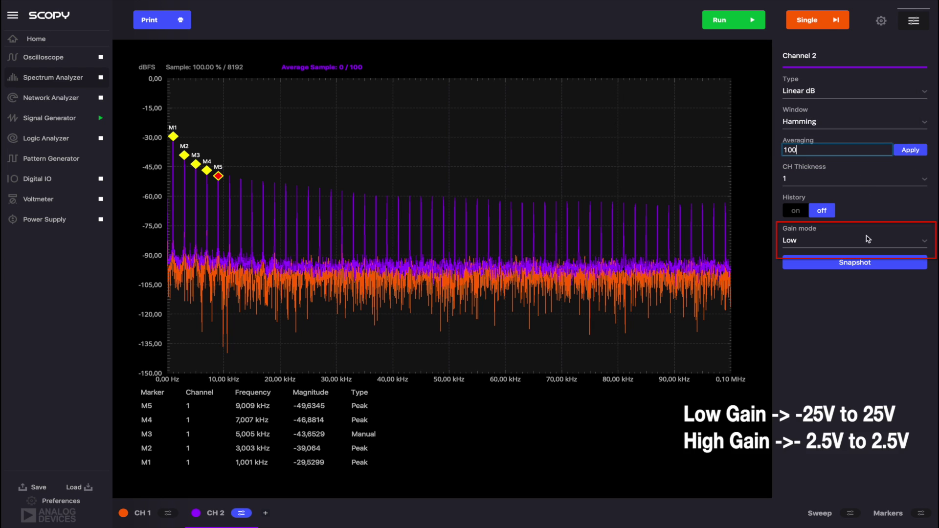
pyautogui.click(869, 241)
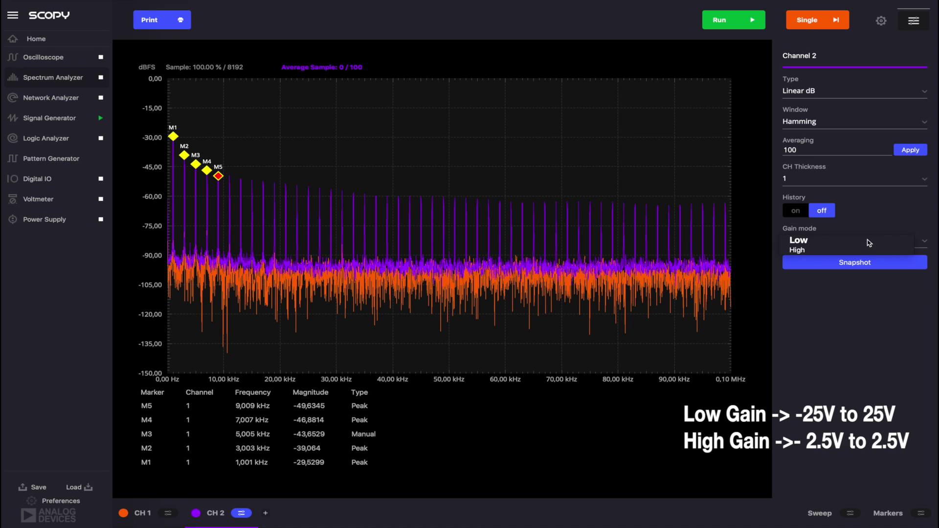
pyautogui.click(869, 240)
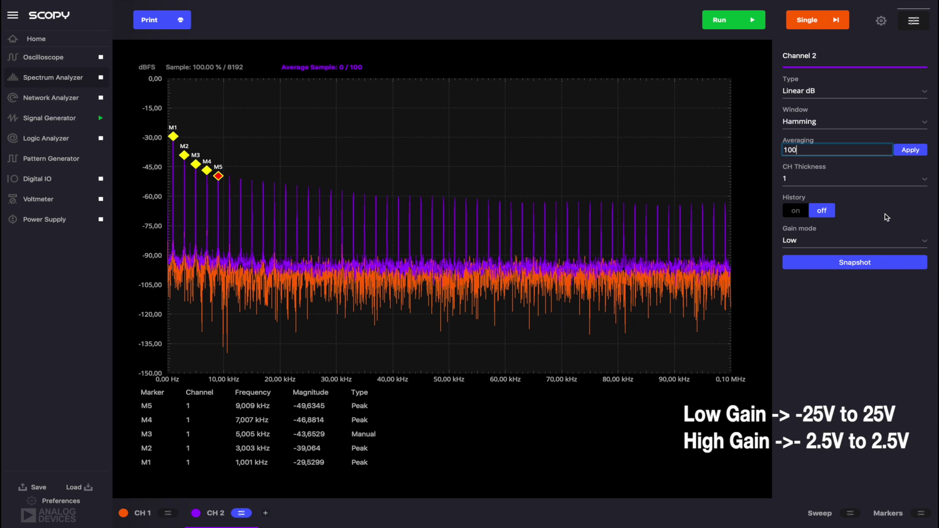
pyautogui.click(885, 266)
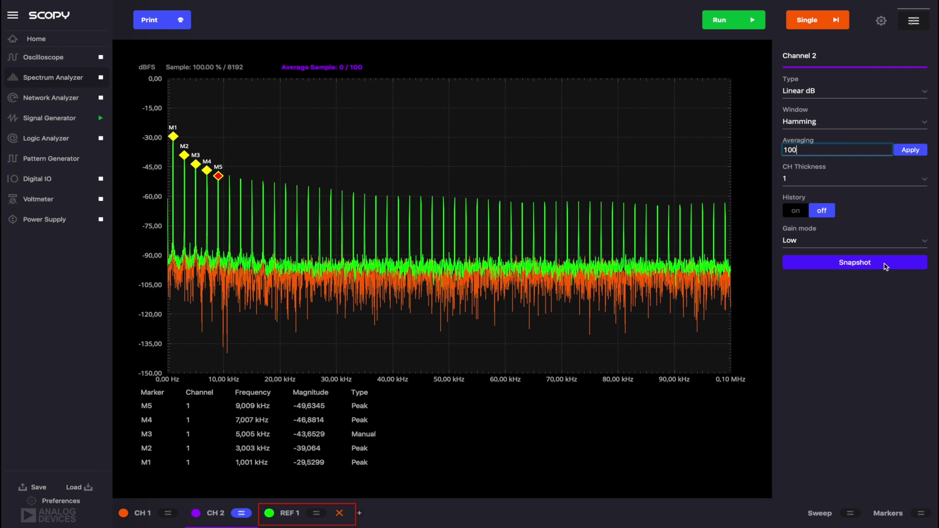
pyautogui.click(913, 21)
# Close the channel panel, dismiss General settings, and reopen Channel 2 settings
pyautogui.click(339, 513)
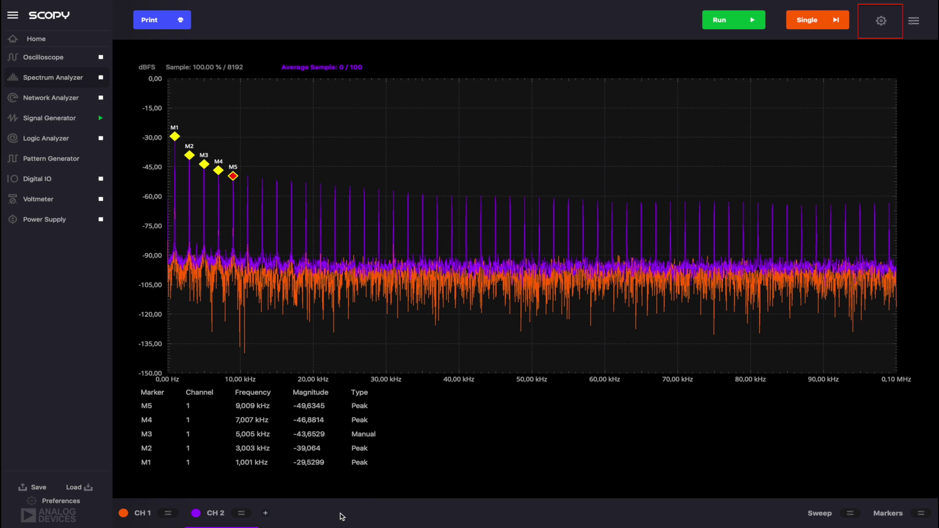
pyautogui.click(884, 23)
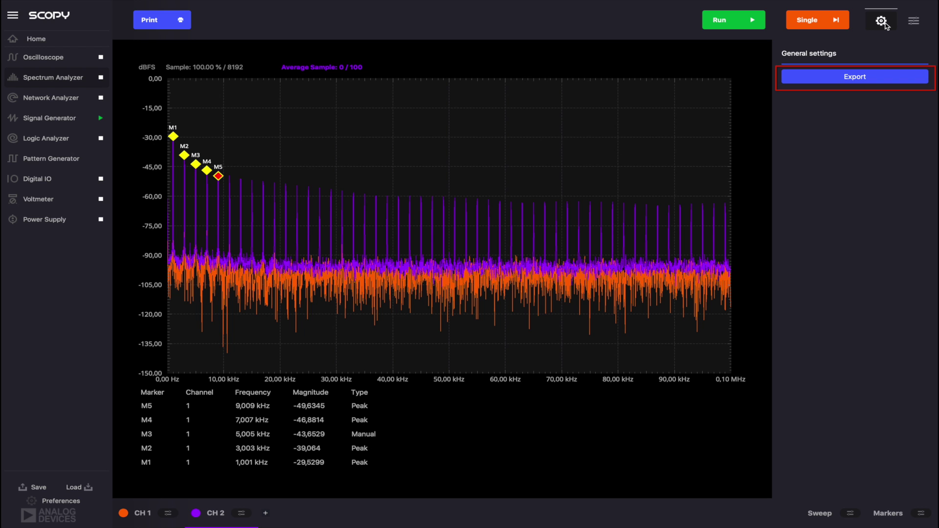
pyautogui.click(921, 26)
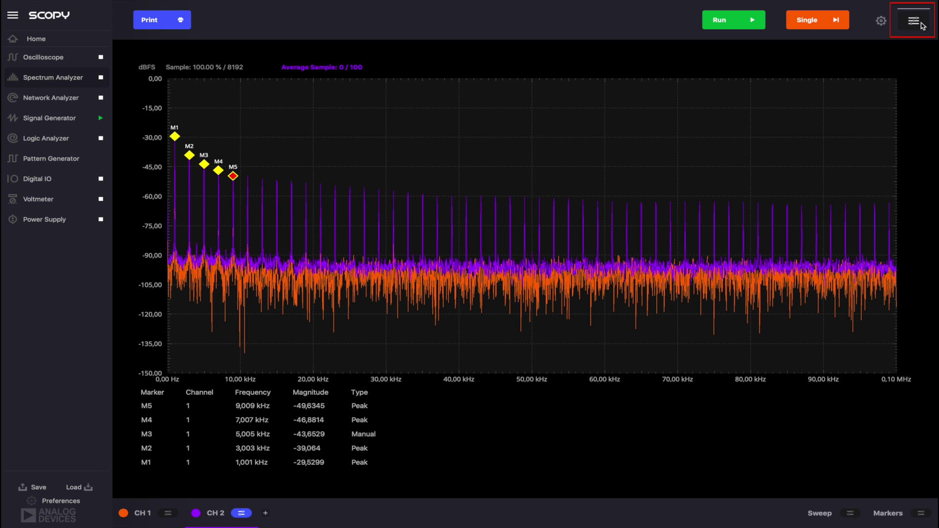
pyautogui.click(921, 26)
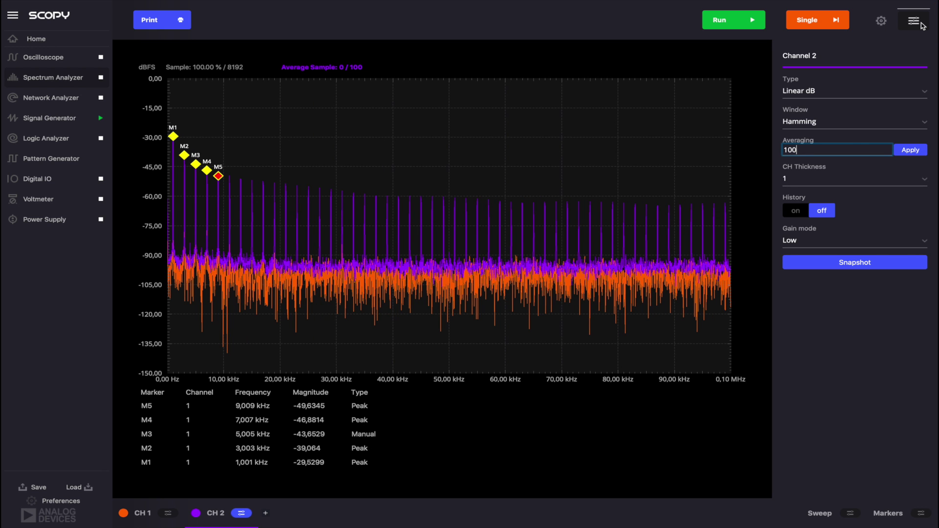